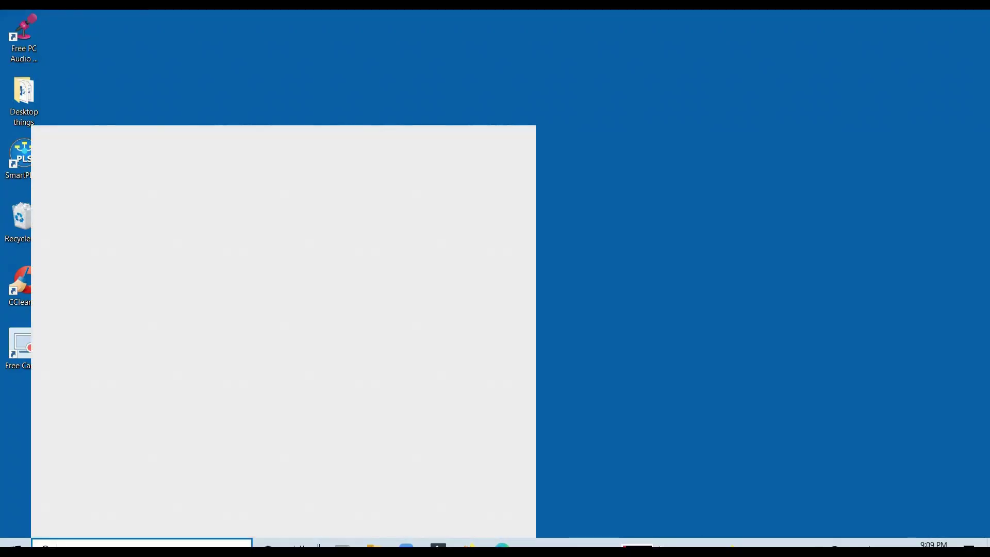
- Run cleanmgr from the Run dialog to open Disk Cleanup for drive Windows (C:)
{"action": "type", "text": "r"}
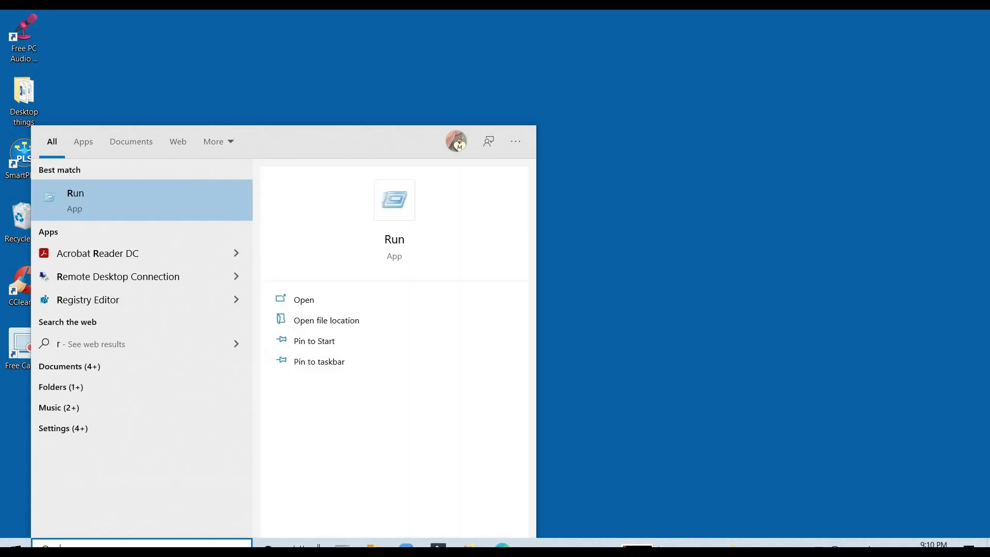
{"action": "type", "text": "un"}
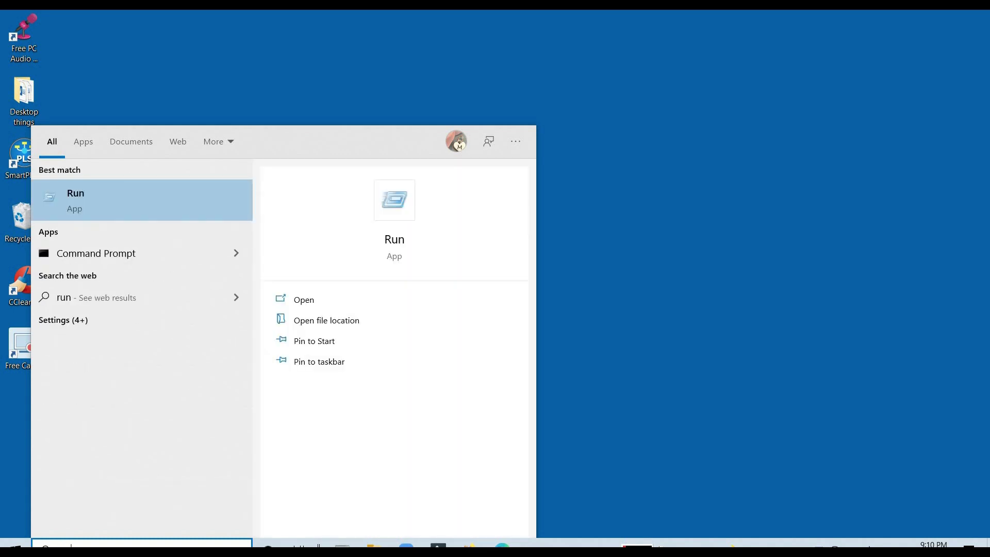
{"action": "key", "text": "Return"}
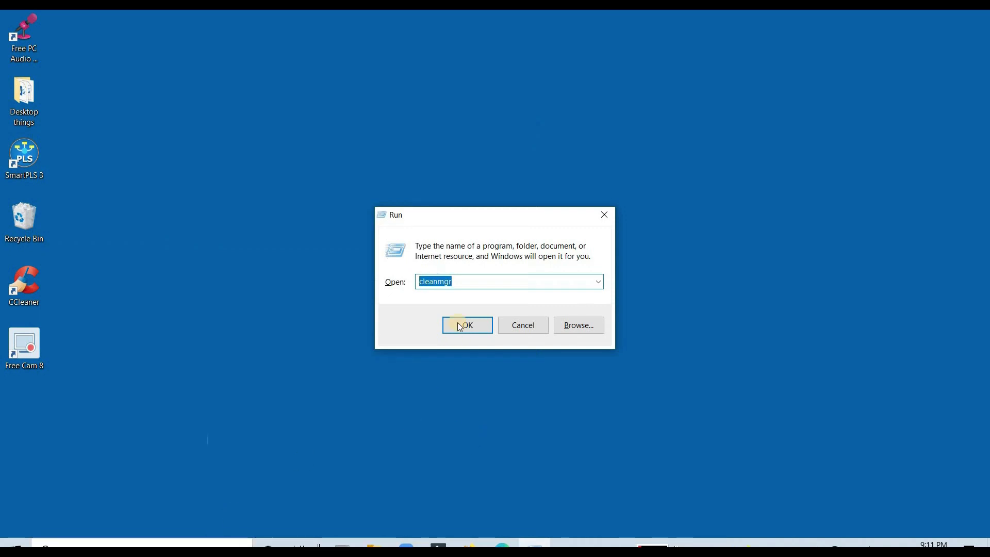
{"action": "left_click", "coordinate": [465, 278]}
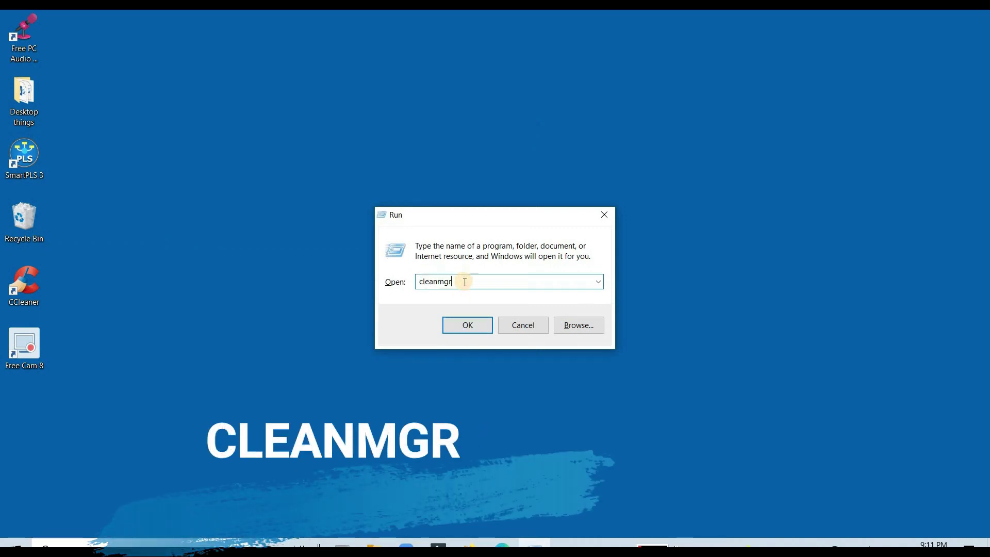
{"action": "left_click", "coordinate": [465, 326]}
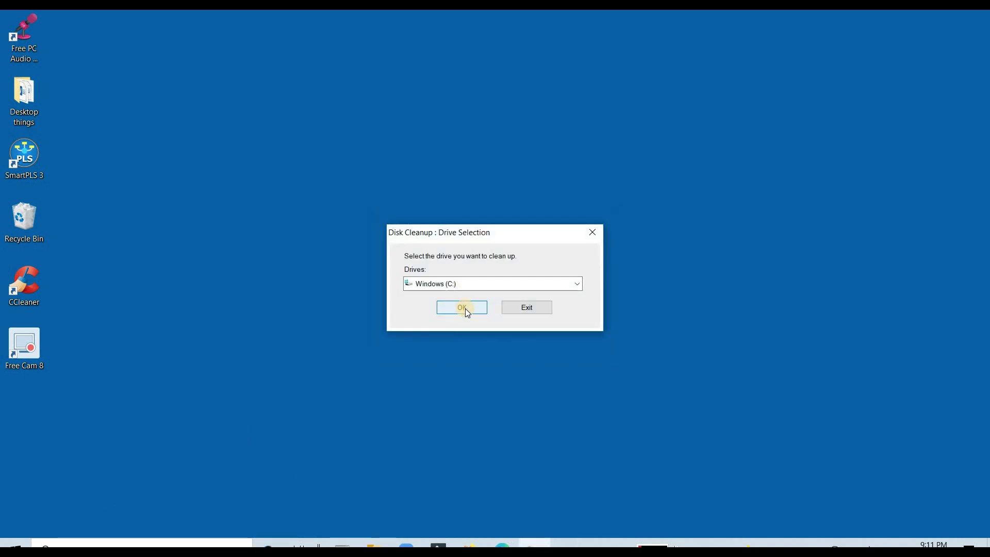
- Clean C:, deleting error reports, shader cache, delivery optimization files, Recycle Bin and temporary files
{"action": "left_click", "coordinate": [462, 307]}
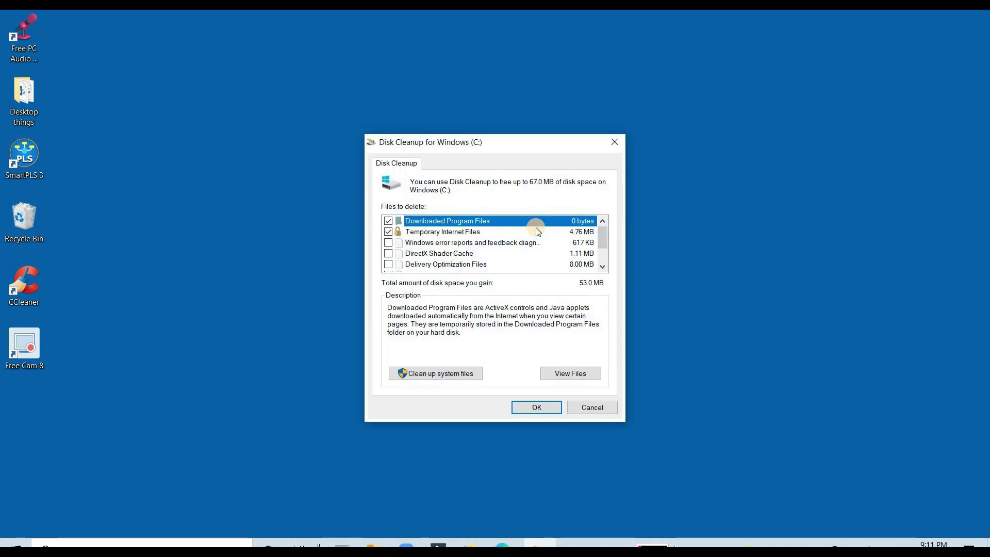
{"action": "left_click", "coordinate": [482, 242]}
{"action": "left_click", "coordinate": [389, 243]}
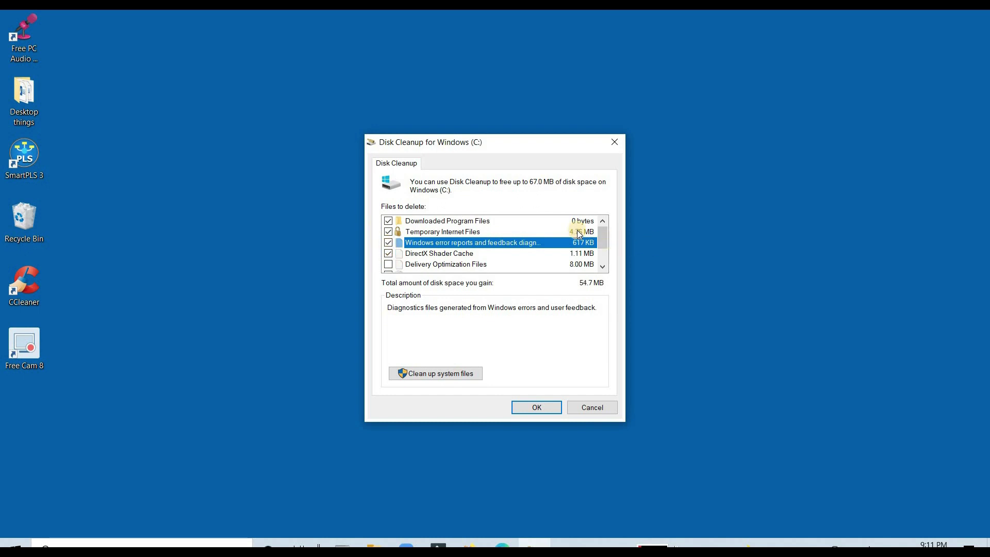
{"action": "left_click", "coordinate": [388, 243]}
{"action": "left_click_drag", "start_coordinate": [598, 233], "coordinate": [602, 252]}
{"action": "left_click", "coordinate": [388, 253]}
{"action": "left_click", "coordinate": [388, 264]}
{"action": "left_click", "coordinate": [388, 253]}
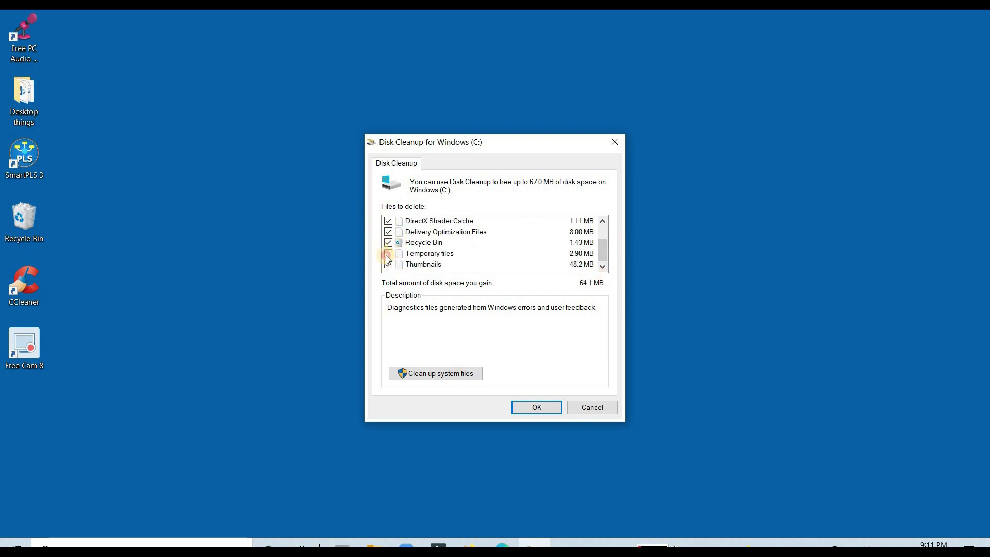
{"action": "left_click", "coordinate": [535, 414]}
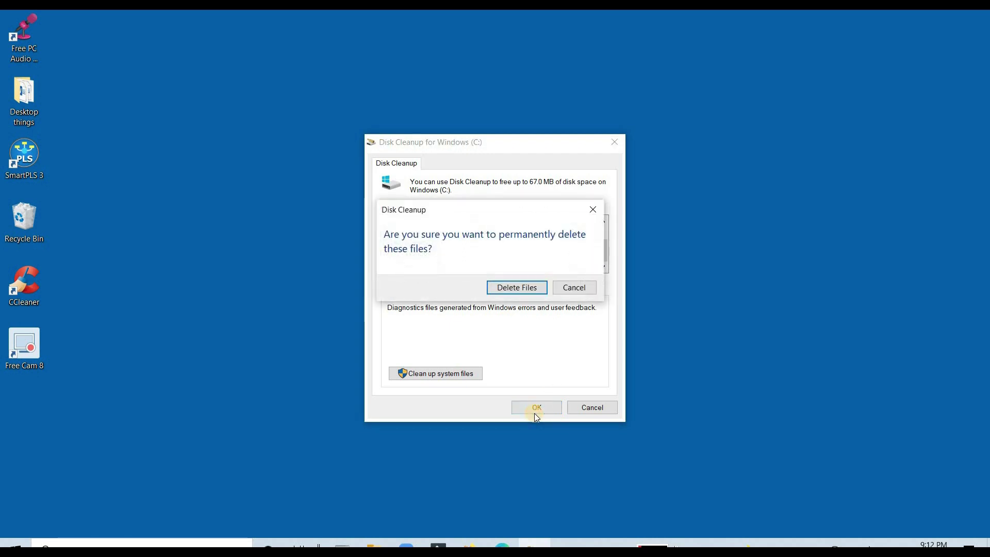
{"action": "left_click", "coordinate": [524, 283]}
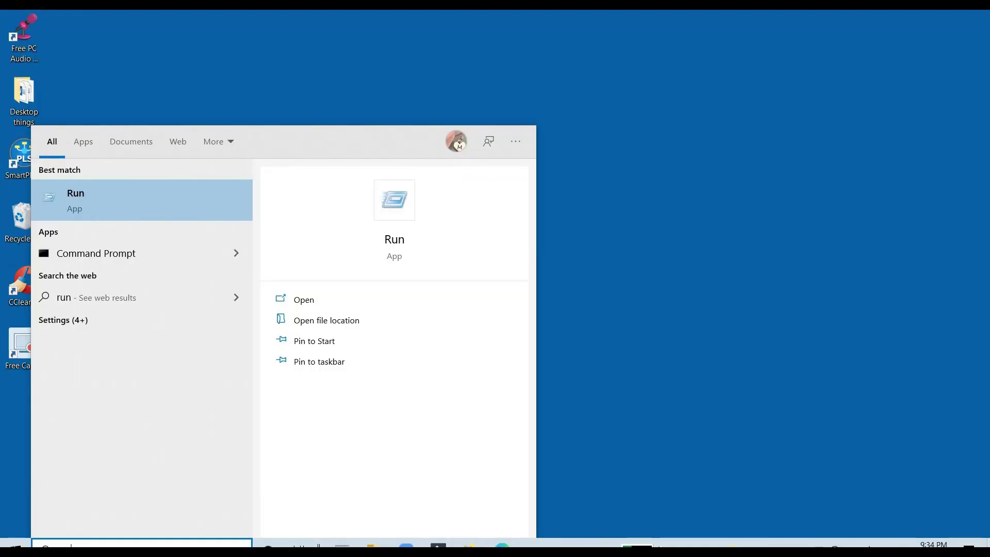
- Open the Prefetch folder by running prefetch
{"action": "key", "text": "Return"}
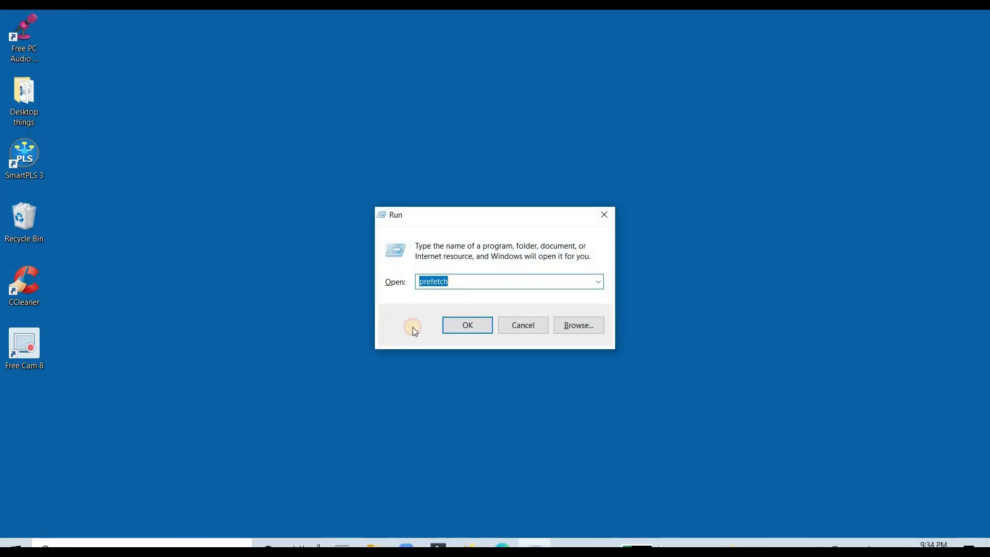
{"action": "left_click", "coordinate": [461, 283]}
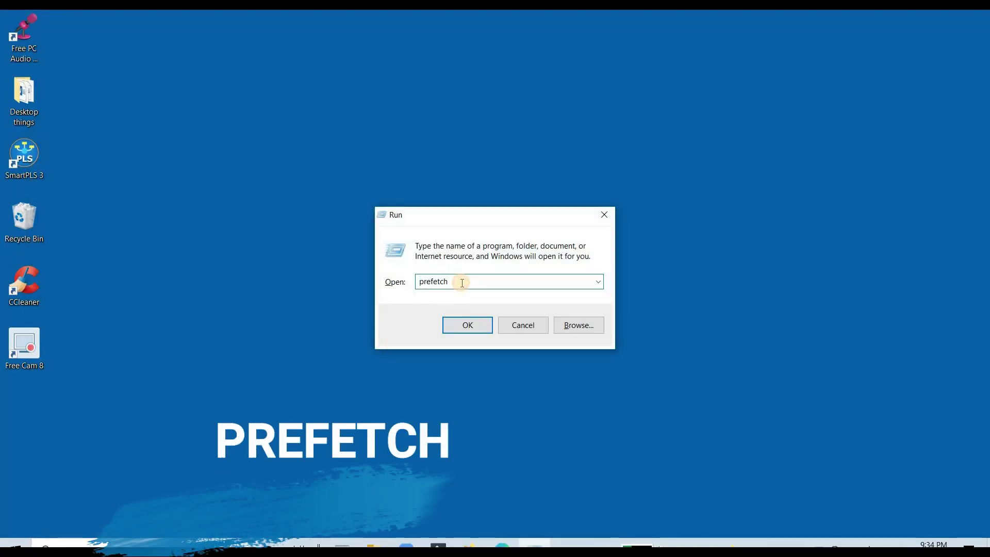
{"action": "left_click", "coordinate": [466, 329]}
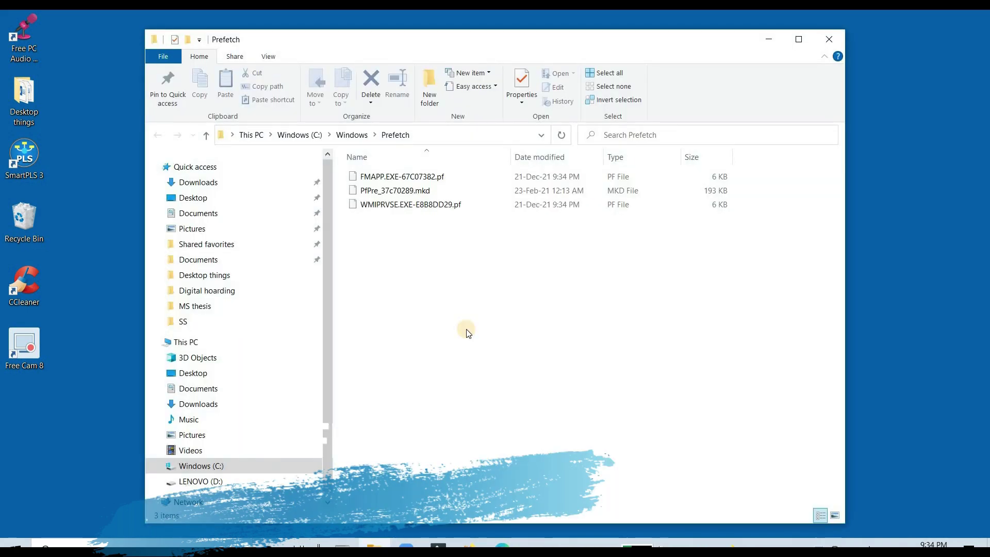
- Delete all Prefetch files, skipping every in-use file, then close the window
{"action": "key", "text": "ctrl+a"}
{"action": "key", "text": "Delete"}
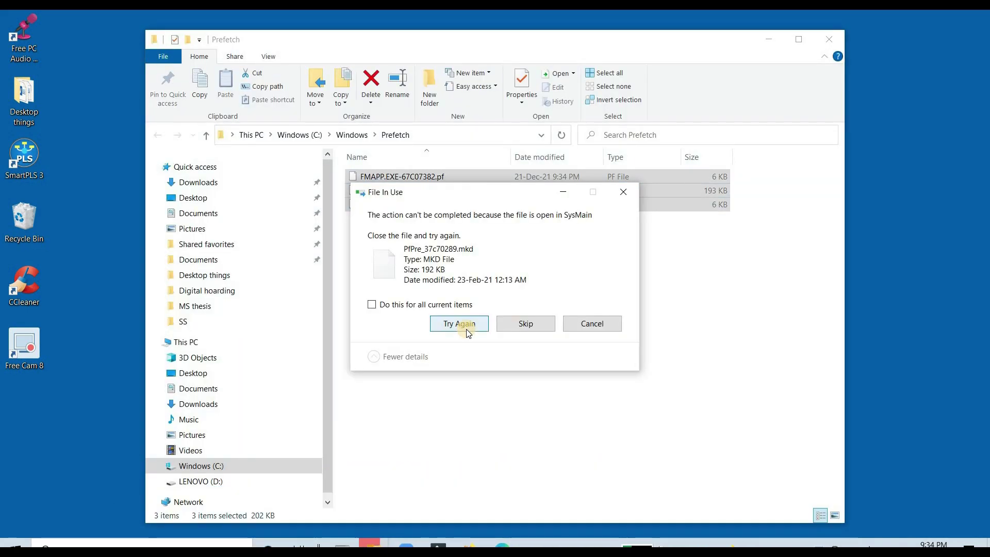
{"action": "left_click", "coordinate": [454, 304]}
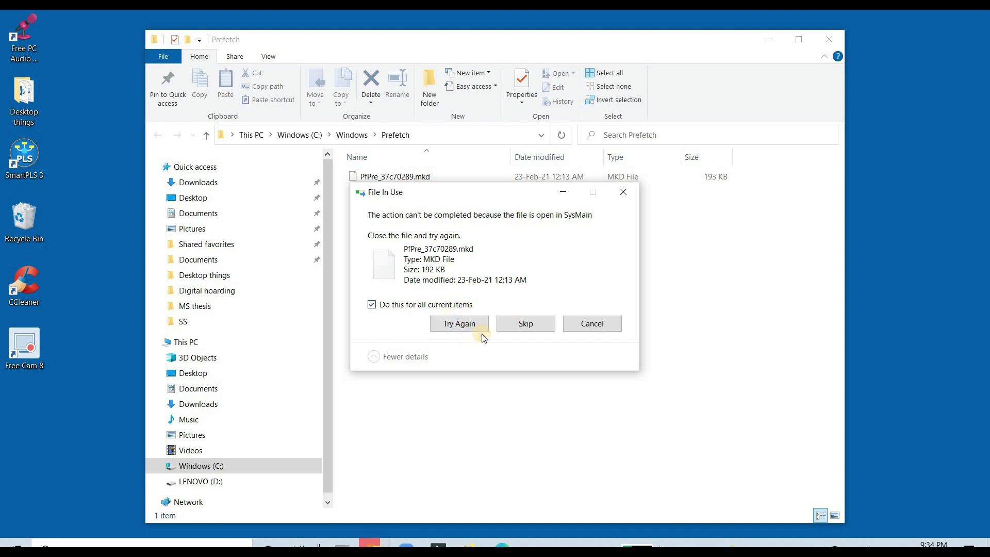
{"action": "left_click", "coordinate": [526, 324]}
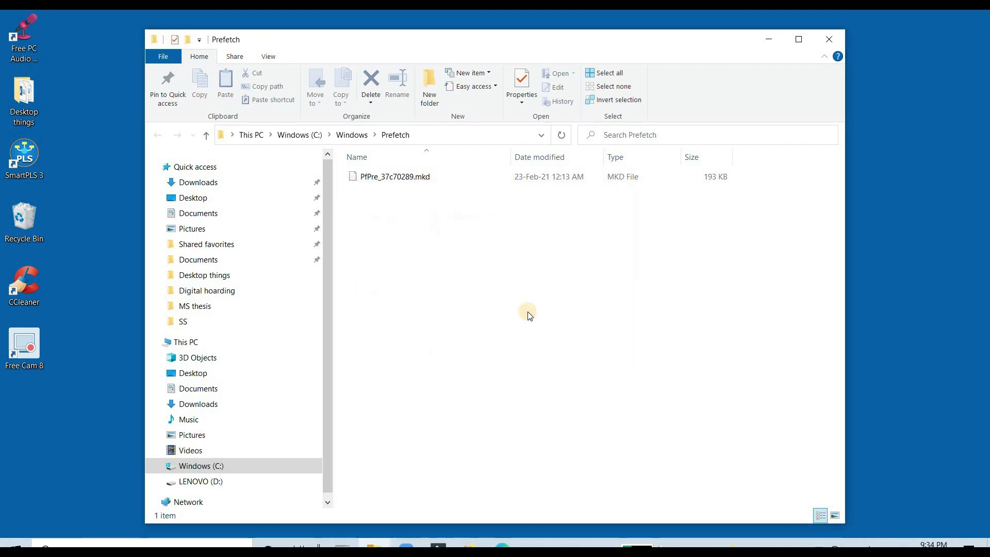
{"action": "left_click", "coordinate": [826, 41]}
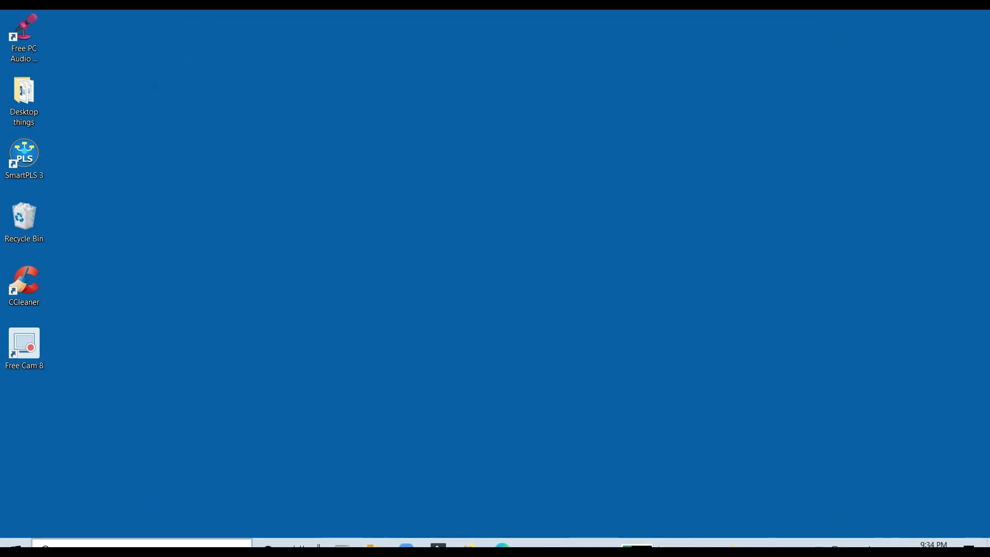
- Open the C:\Windows\Temp folder by running temp
{"action": "key", "text": "super"}
{"action": "type", "text": "r"}
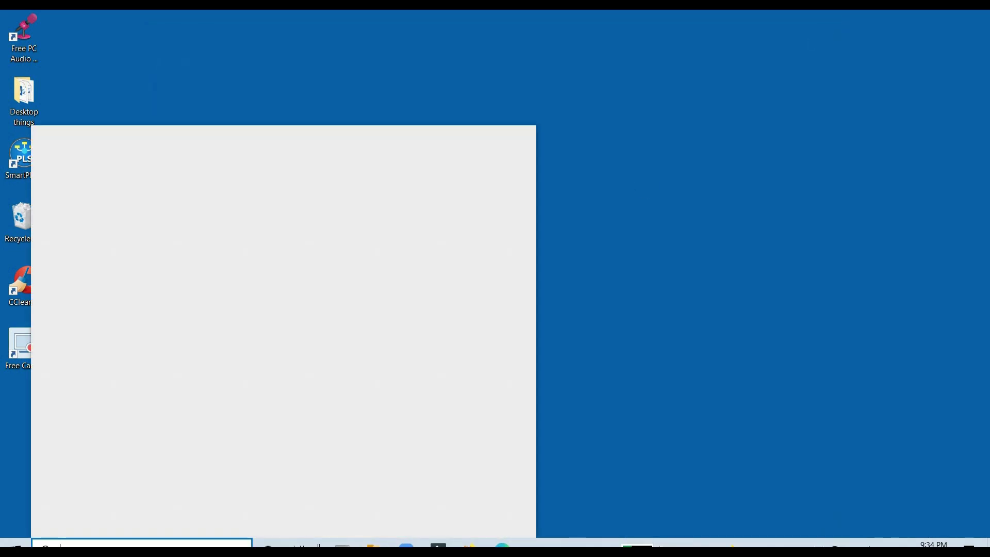
{"action": "key", "text": "super+r"}
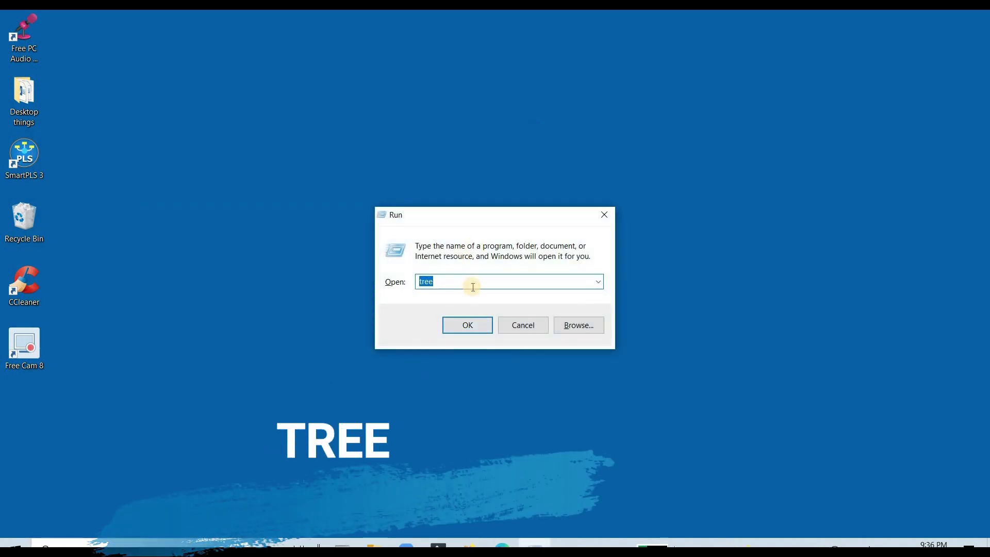
{"action": "left_click", "coordinate": [483, 325]}
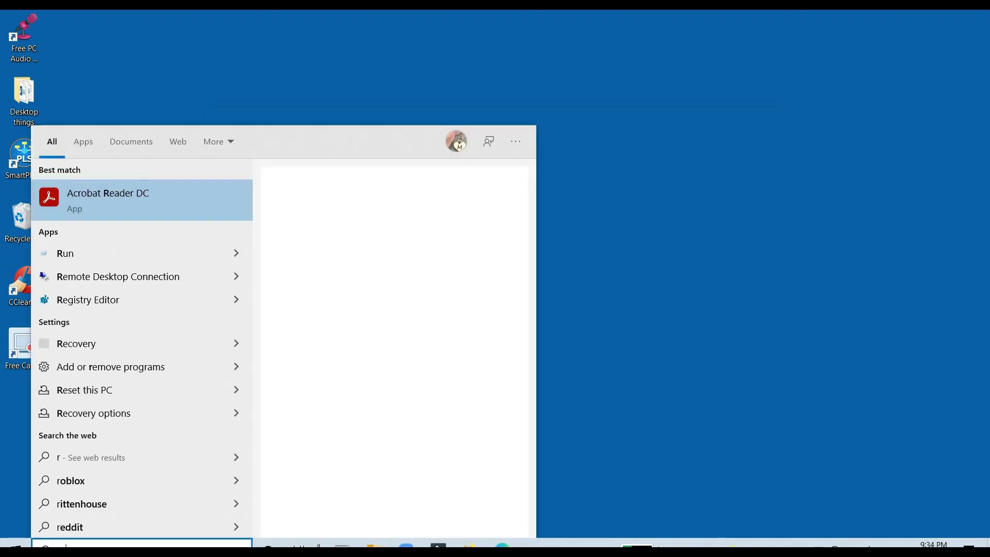
{"action": "key", "text": "super+r"}
{"action": "type", "text": "tem"}
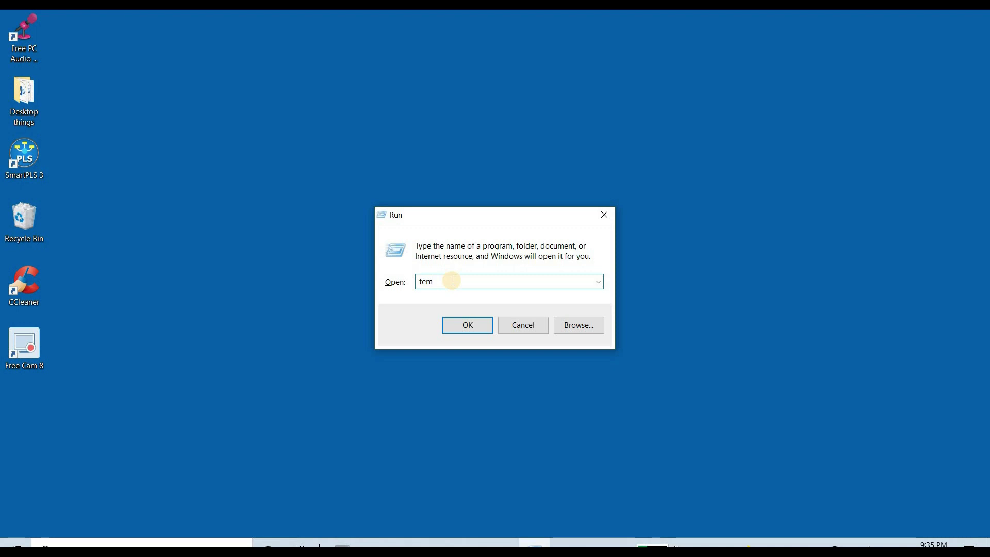
{"action": "type", "text": "p"}
{"action": "key", "text": "Return"}
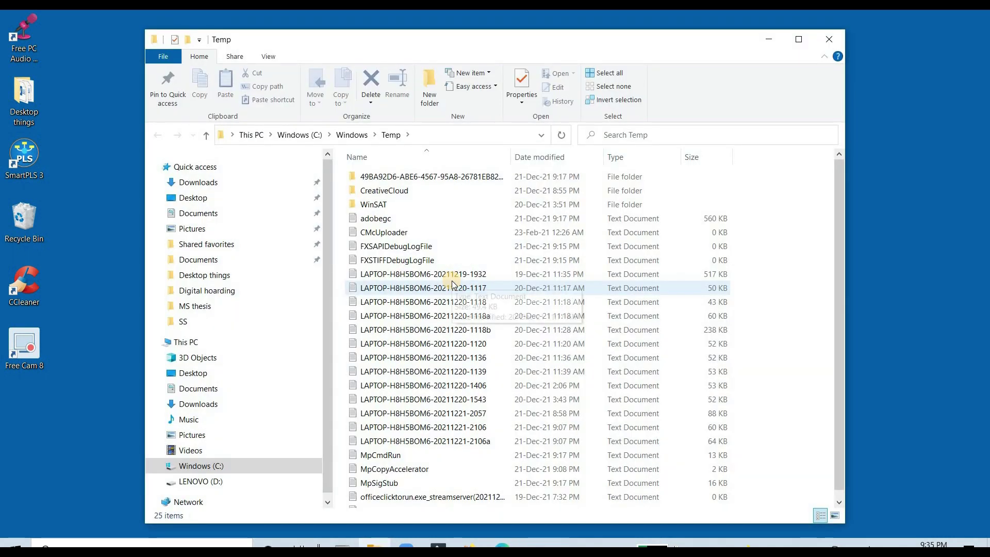
- Delete all Temp items with admin permission, skipping in-use items, then close the window
{"action": "key", "text": "ctrl+a"}
{"action": "key", "text": "Delete"}
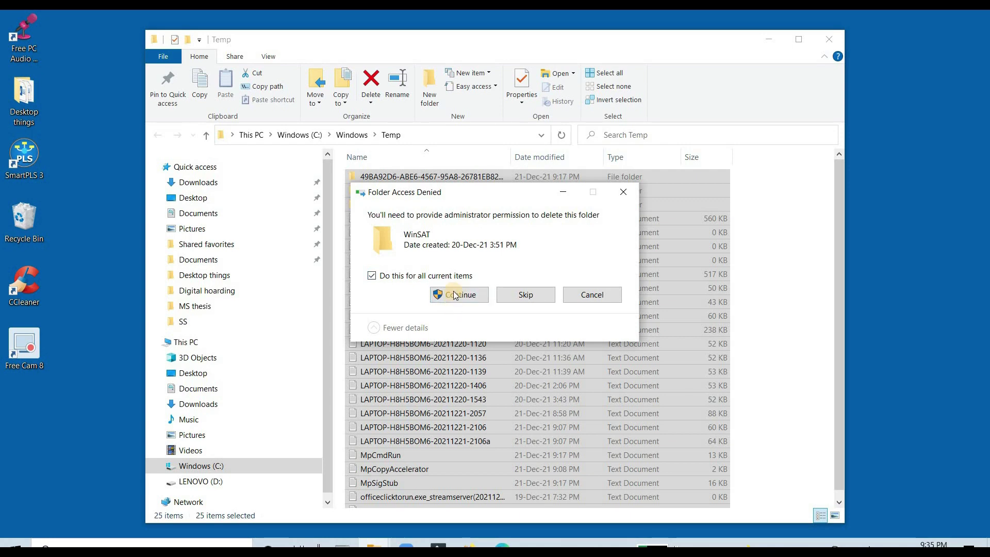
{"action": "left_click", "coordinate": [456, 295]}
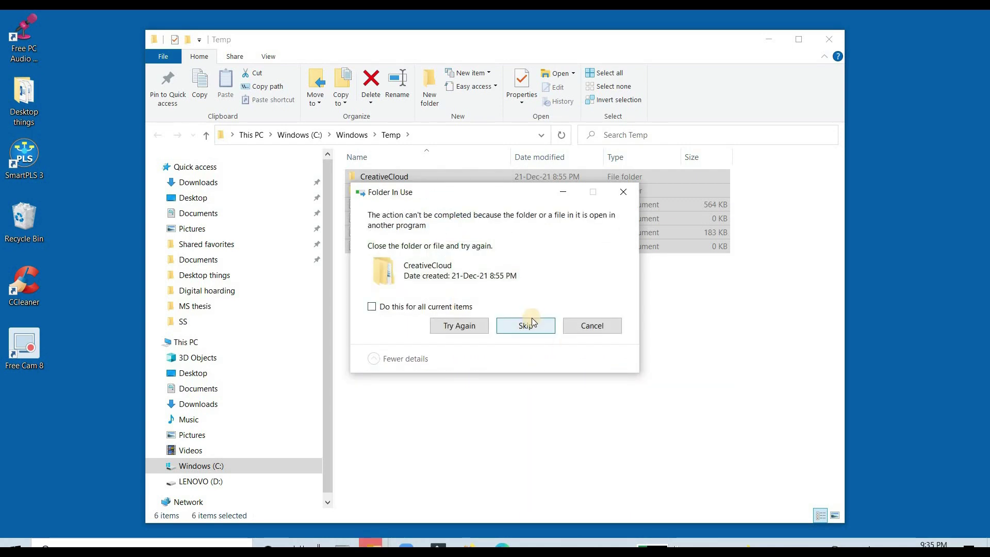
{"action": "left_click", "coordinate": [531, 324]}
{"action": "left_click", "coordinate": [471, 314]}
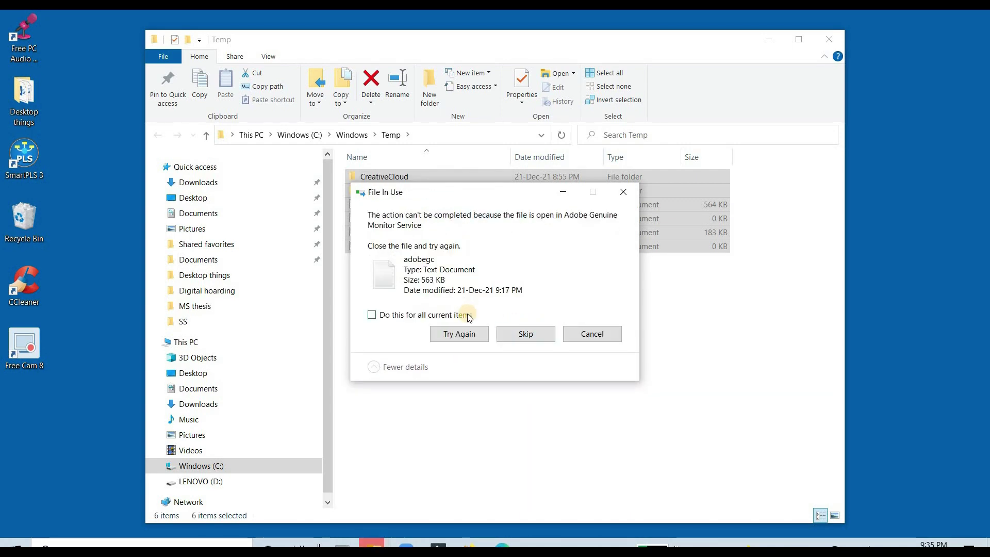
{"action": "left_click", "coordinate": [497, 332]}
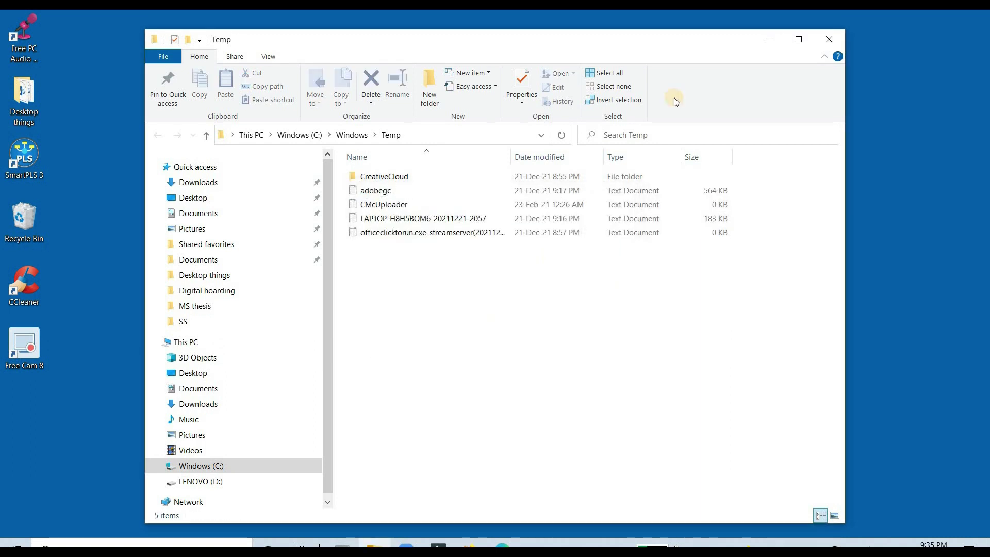
{"action": "left_click", "coordinate": [832, 48]}
- Open the user's %temp% folder from the Run dialog
{"action": "left_click", "coordinate": [141, 543]}
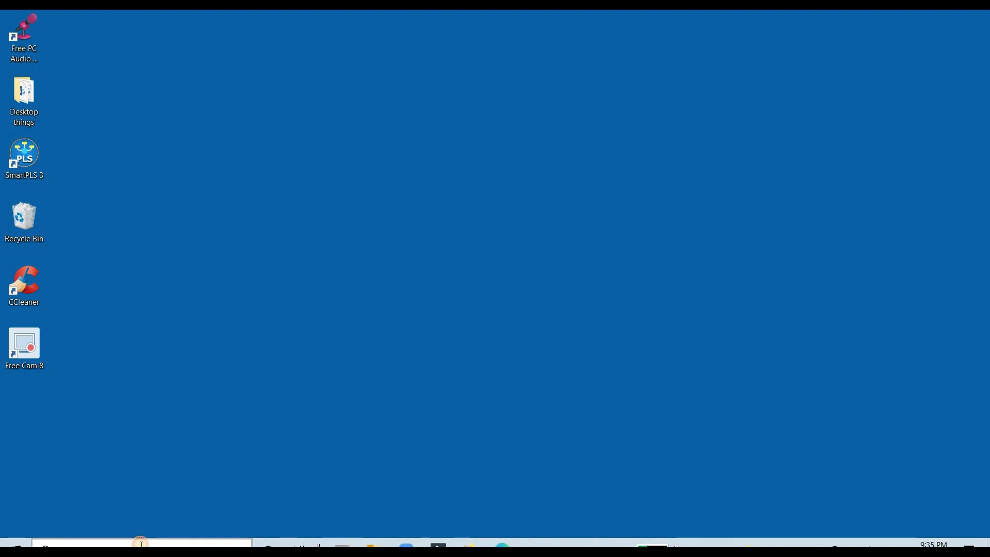
{"action": "type", "text": "run"}
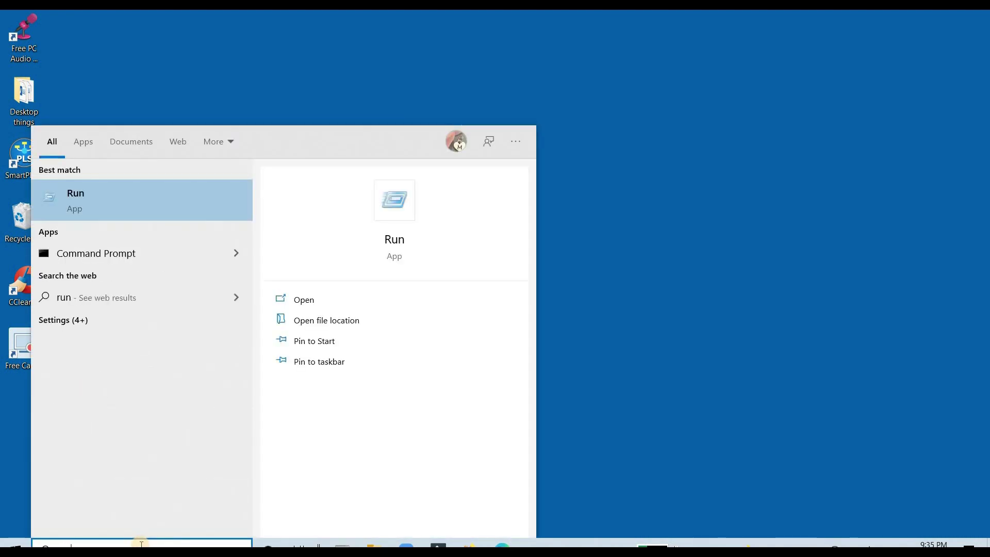
{"action": "key", "text": "Return"}
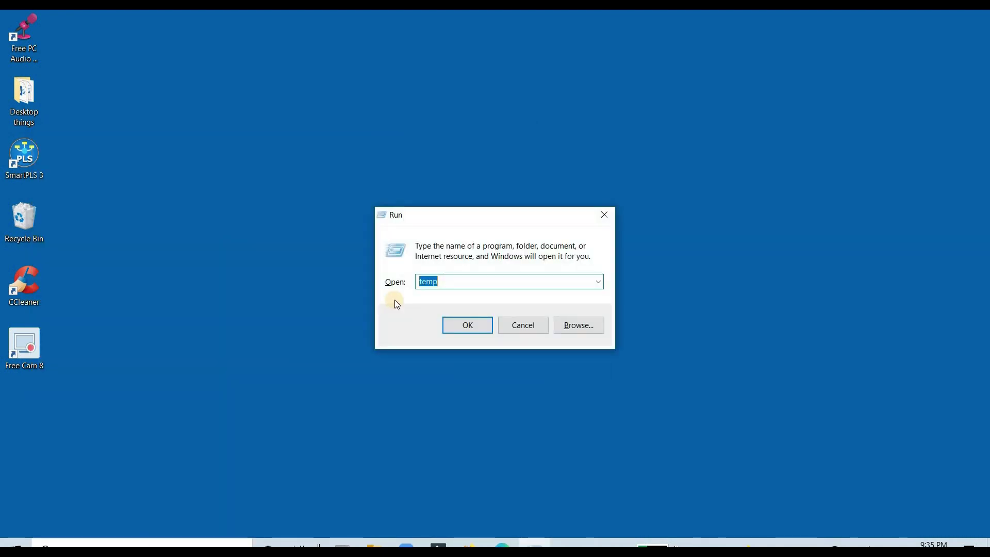
{"action": "key", "text": "Down"}
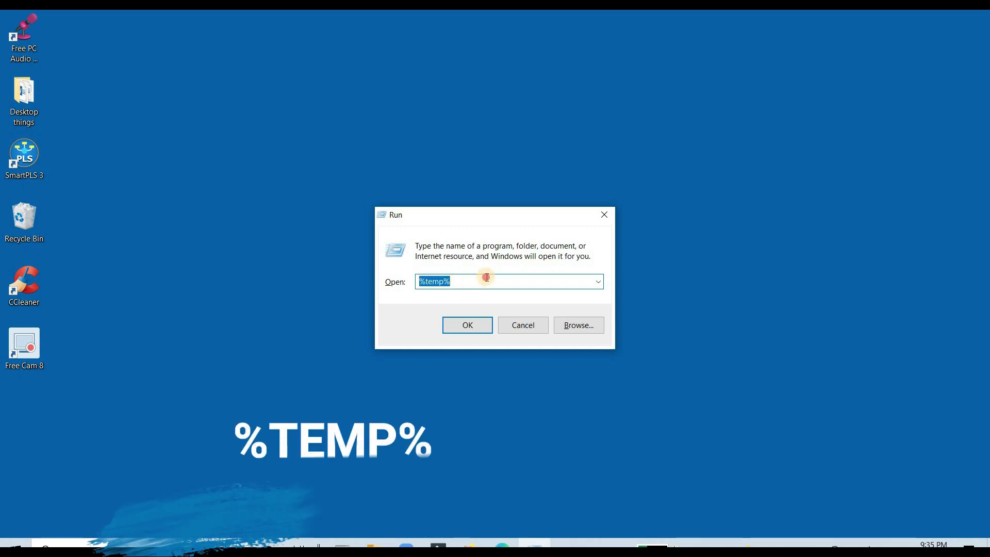
{"action": "left_click", "coordinate": [486, 278]}
{"action": "left_click", "coordinate": [469, 320]}
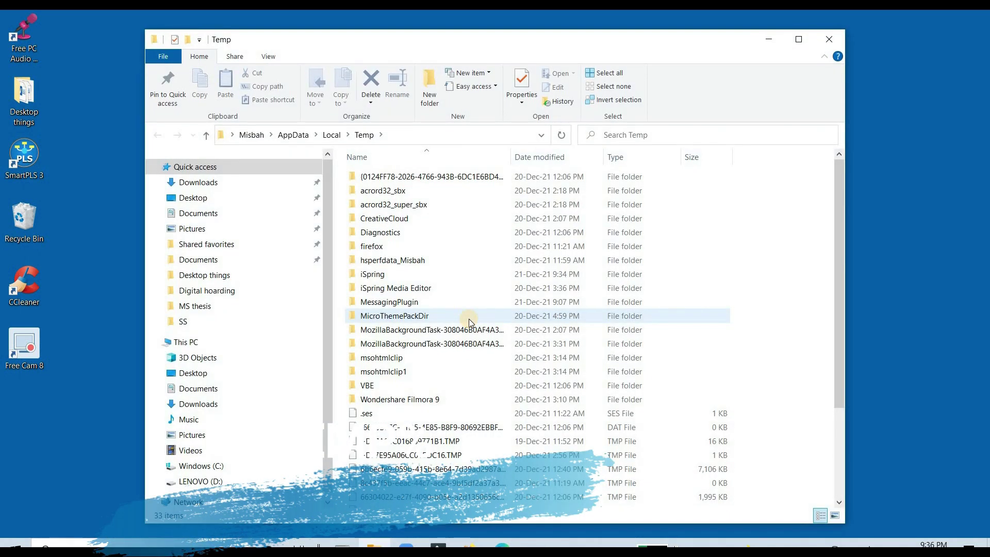
- Delete everything in %temp%, leaving the in-use iSpring folder, then close the window
{"action": "key", "text": "ctrl+a"}
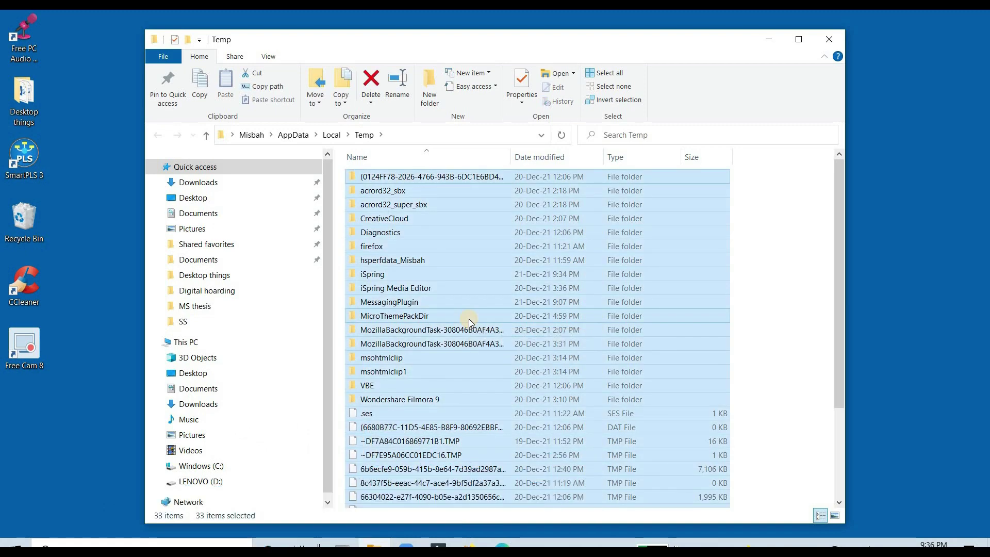
{"action": "key", "text": "Delete"}
{"action": "left_click", "coordinate": [456, 310]}
{"action": "left_click", "coordinate": [462, 326]}
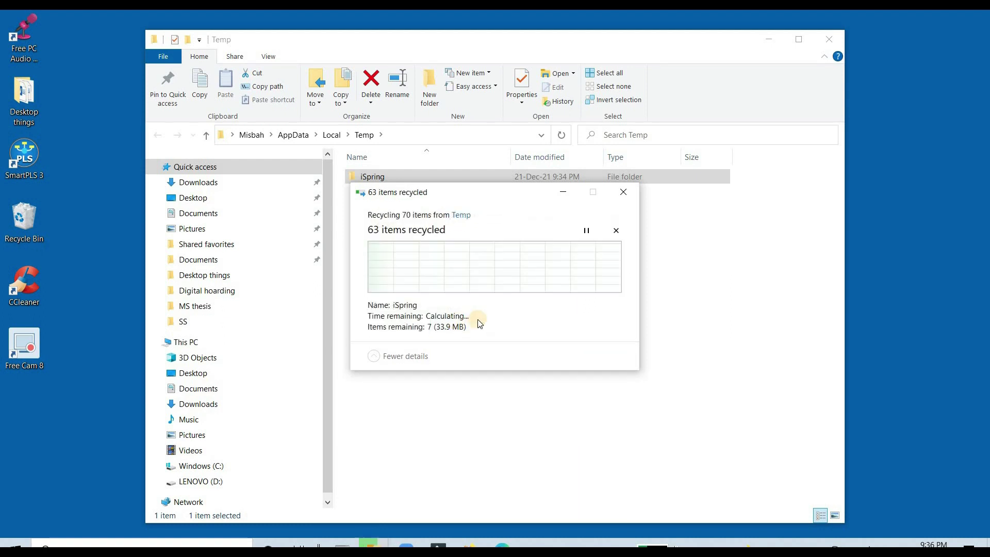
{"action": "left_click", "coordinate": [824, 38]}
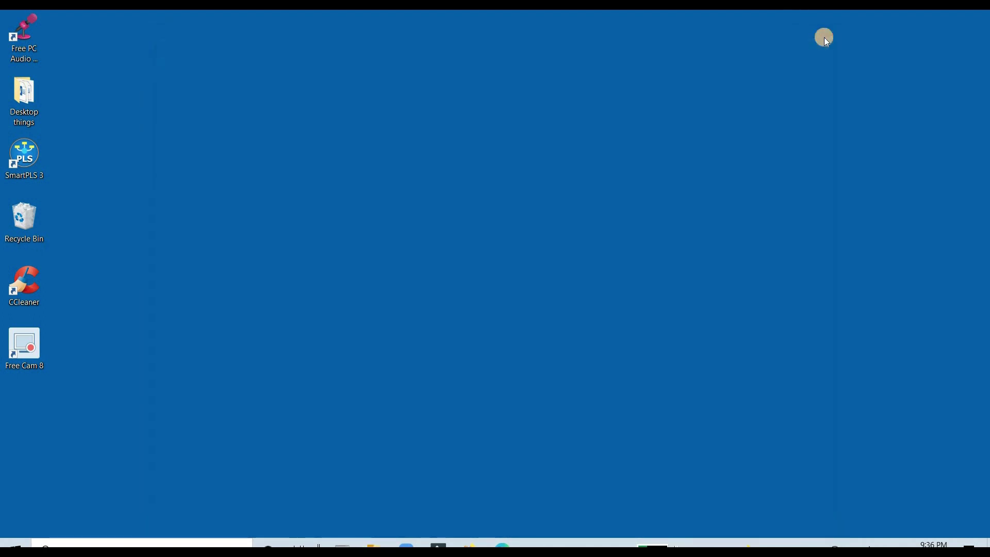